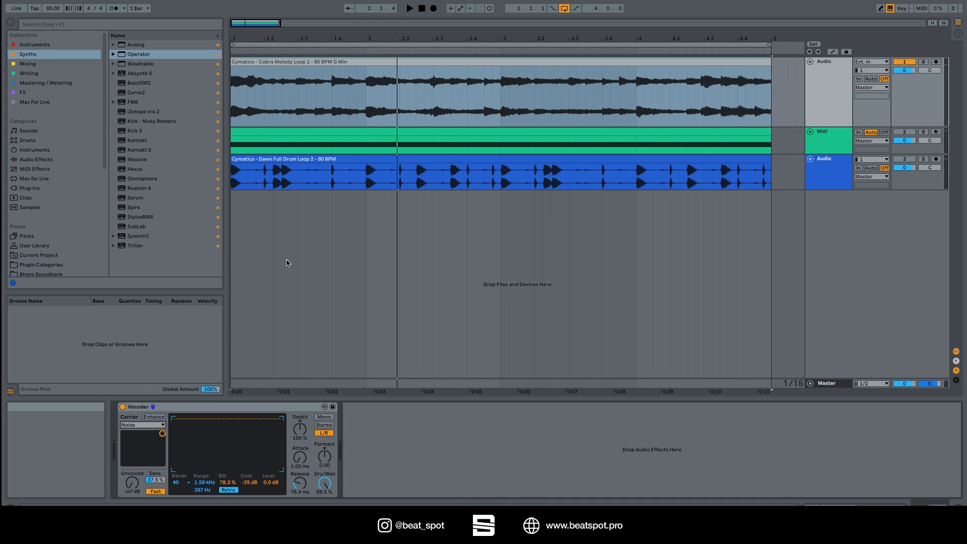
Replace the customised Vocoder on the melody track with a default one and slightly reduce its noise density and sample rate during playback.
left_click(177, 408)
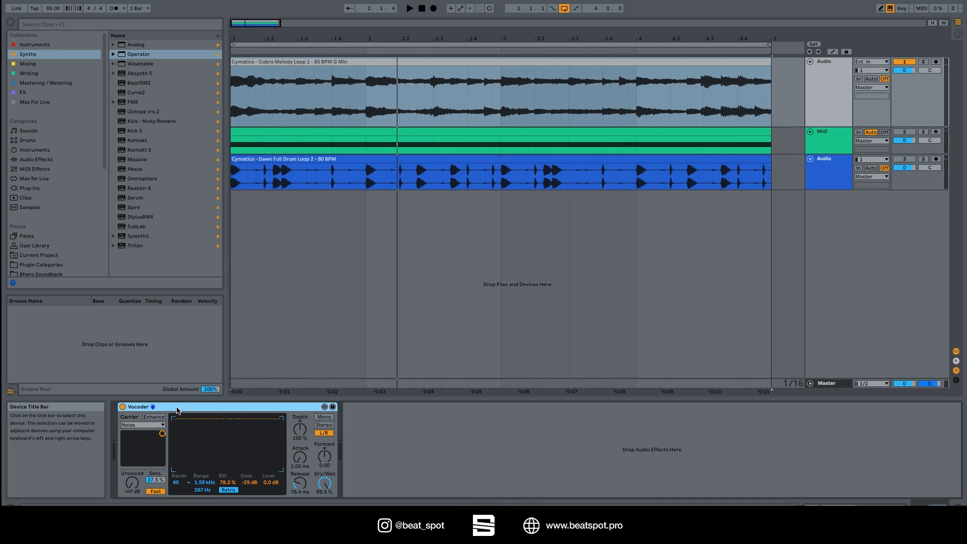
left_click(122, 406)
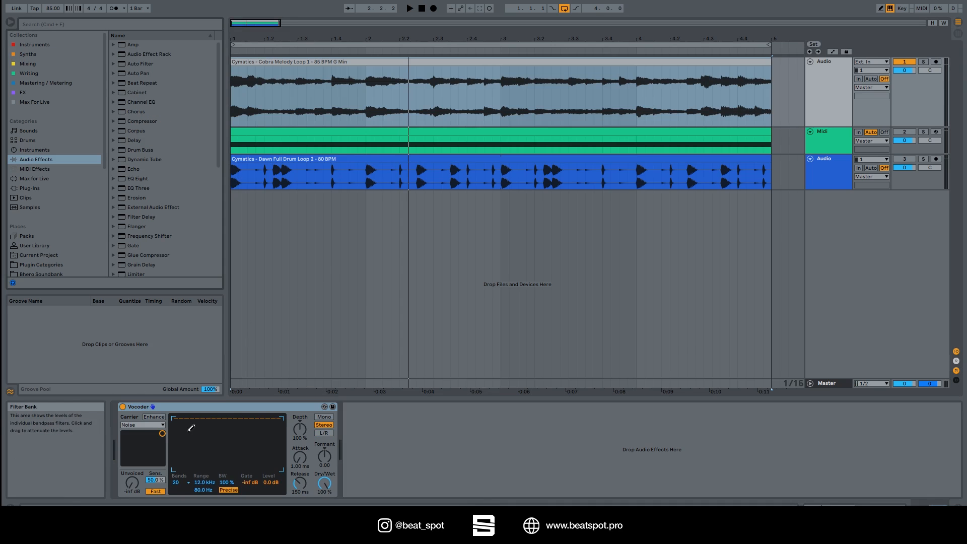
key("space")
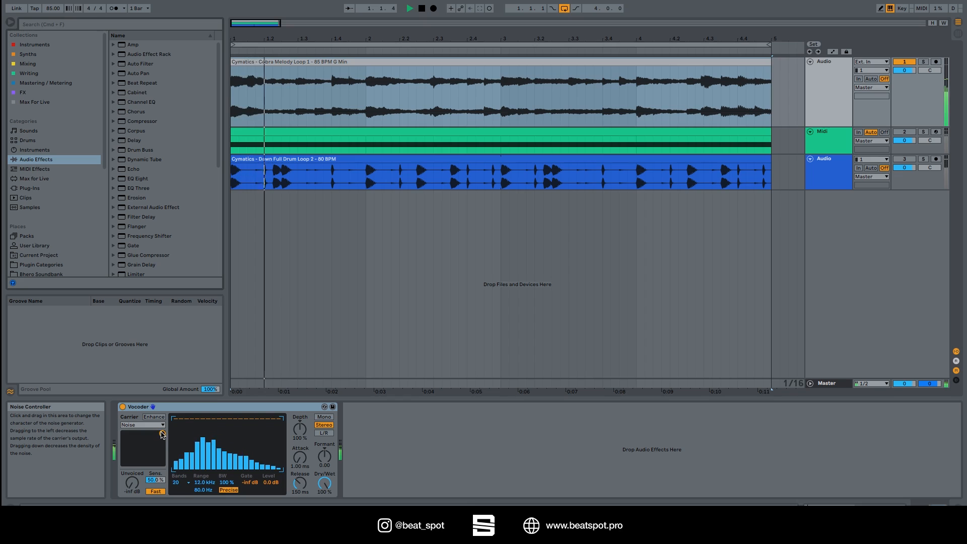
mouse_move(162, 434)
left_mouse_down()
mouse_move(124, 463)
mouse_move(161, 439)
left_mouse_up()
key("space")
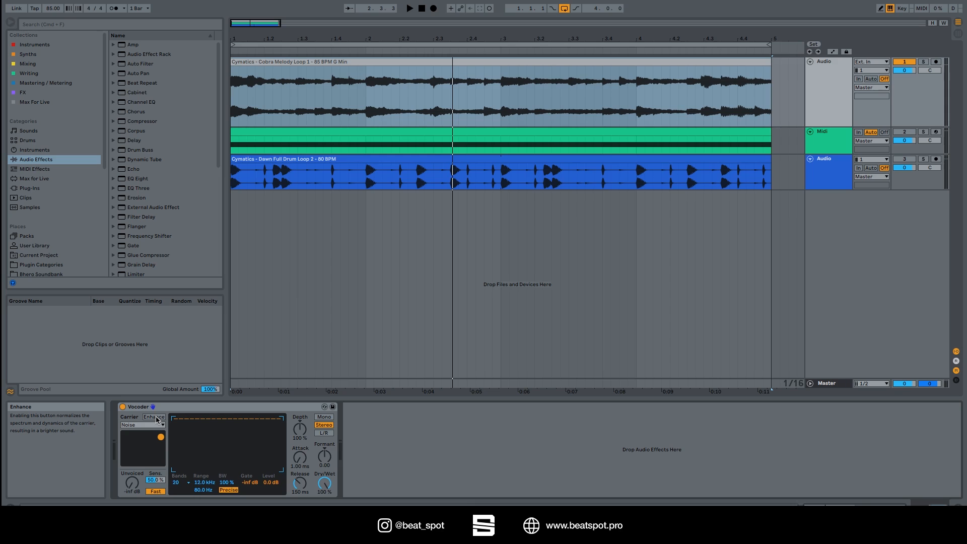
Enable Enhance for the Vocoder's carrier and compare the sound with and without it during playback.
left_click(155, 417)
key("space")
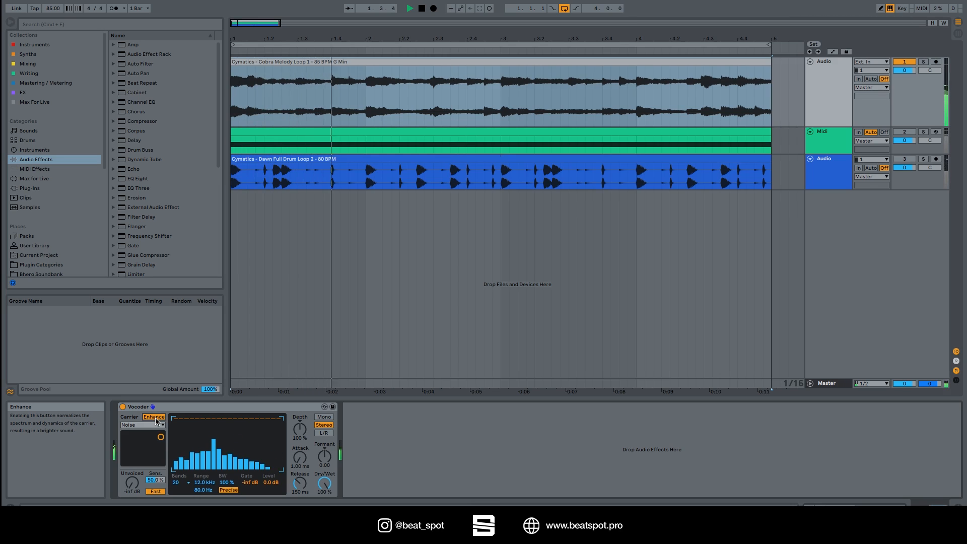
left_click(155, 417)
left_click(155, 418)
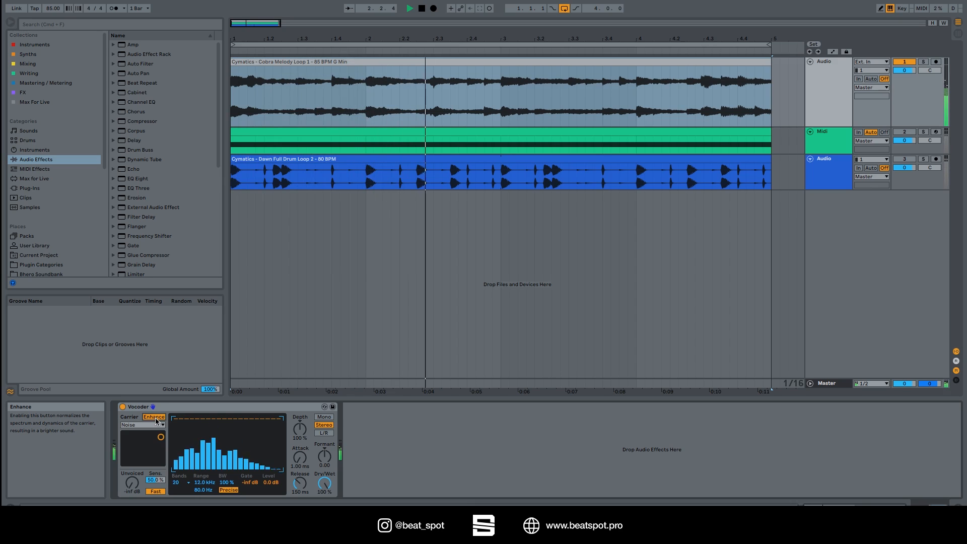
key("space")
Reduce the noise carrier's sample rate and density a little further and audition the loop.
mouse_move(161, 437)
left_mouse_down()
mouse_move(139, 455)
mouse_move(158, 442)
left_mouse_up()
key("space")
key("space")
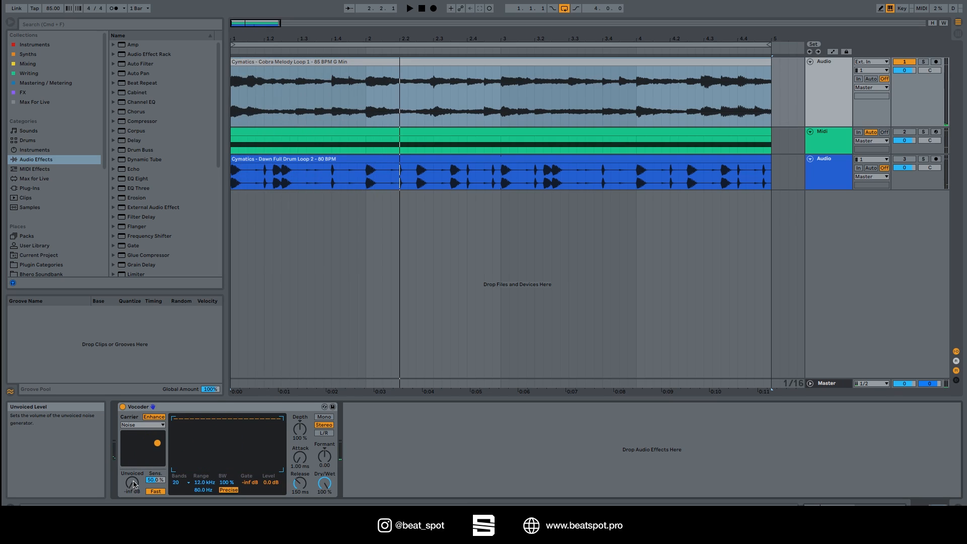
Set the Vocoder's Unvoiced level to 0.0 dB and its sensitivity to 100 %, and audition the result.
left_click_drag(134, 484, 154, 481)
key("space")
key("space")
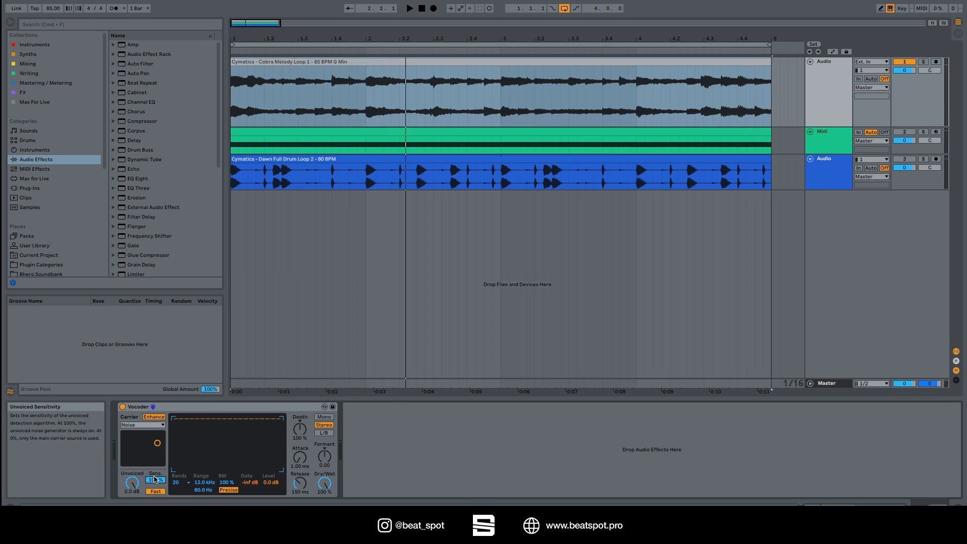
key("space")
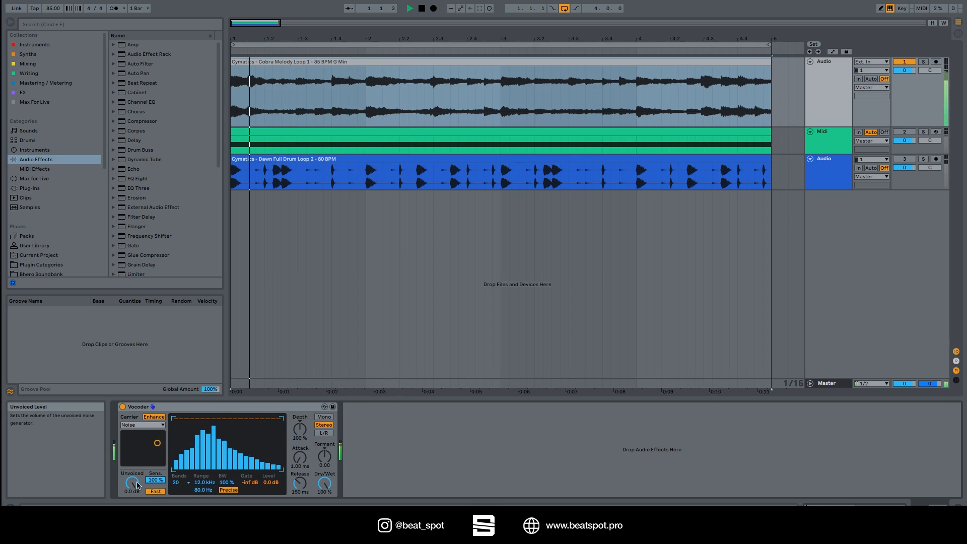
mouse_move(151, 481)
left_mouse_down()
mouse_move(151, 526)
mouse_move(151, 482)
left_mouse_up()
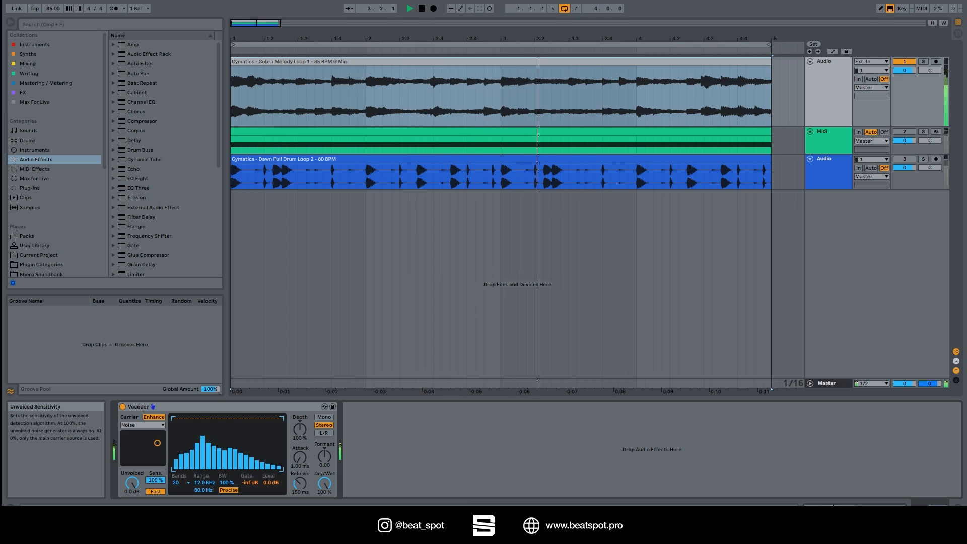
key("space")
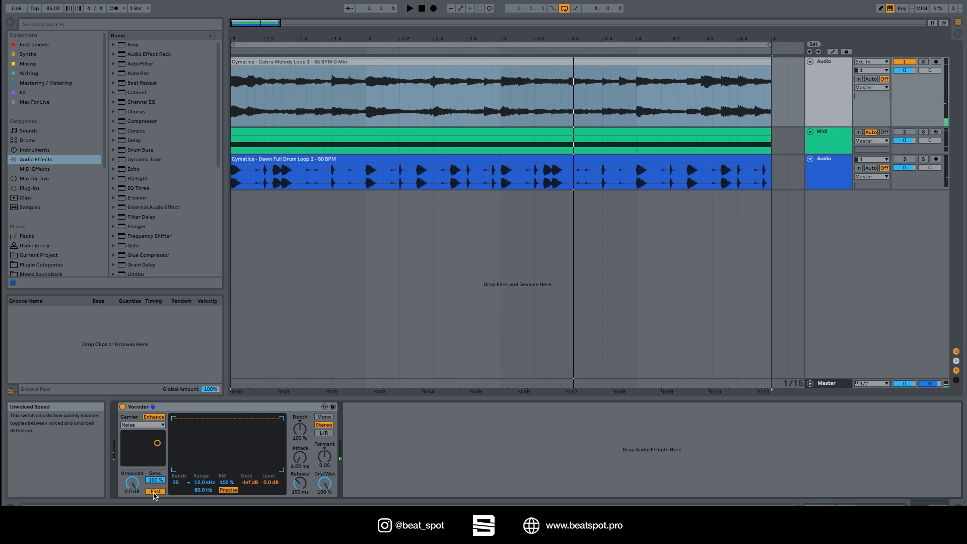
Switch the unvoiced detection speed to Slow, audition it, and turn the Unvoiced level down to -inf dB.
left_click(155, 491)
key("space")
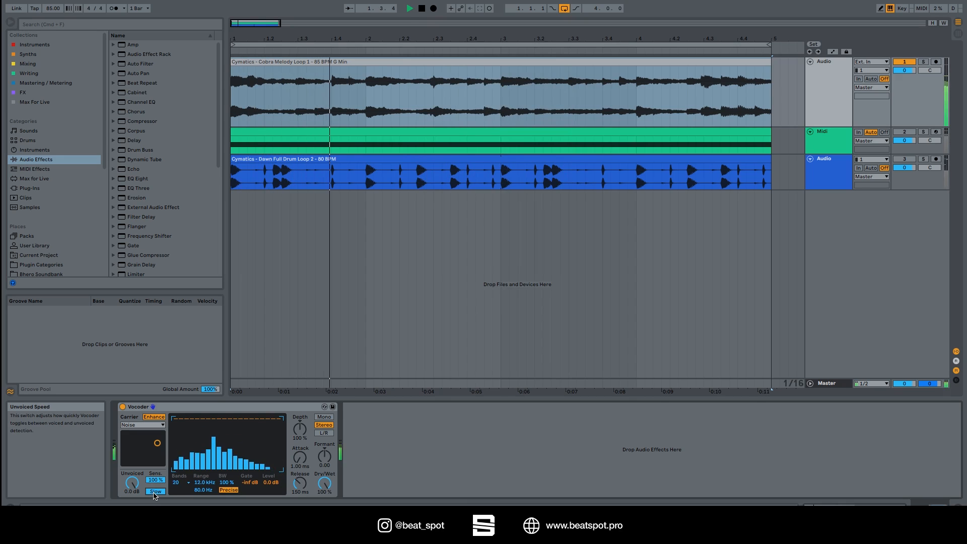
key("space")
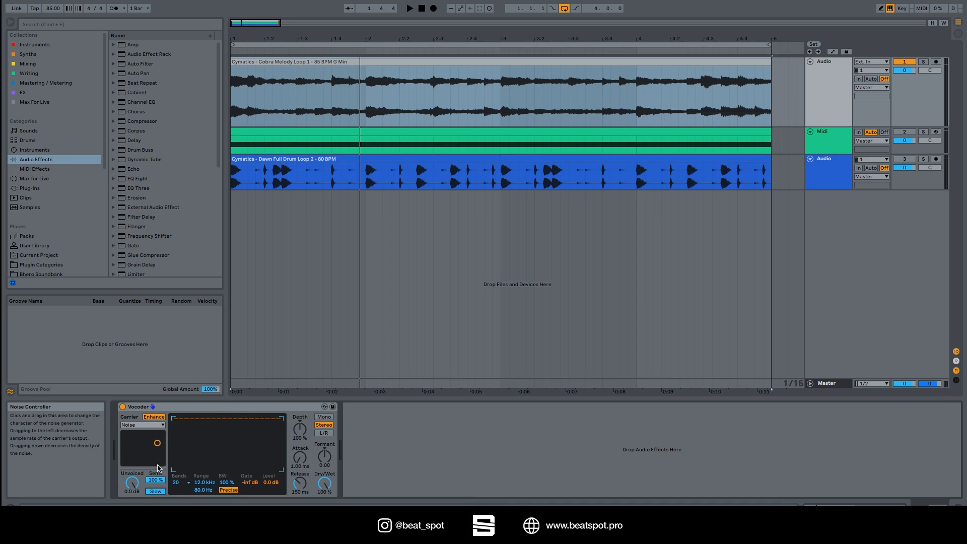
left_click_drag(133, 484, 133, 533)
Try a dipping then rising attenuation curve across the filter bank during playback, and restore all bands to full level.
key("space")
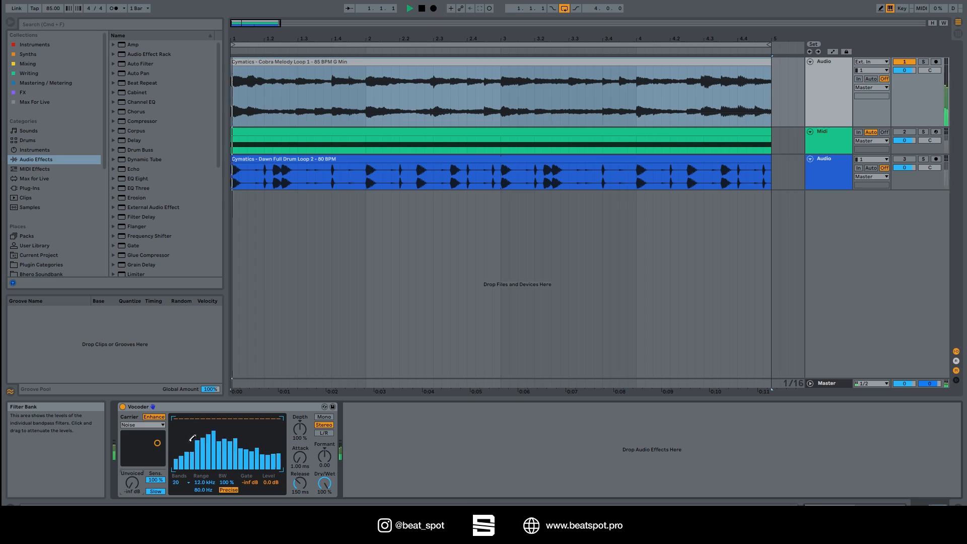
mouse_move(181, 442)
left_mouse_down()
mouse_move(205, 461)
mouse_move(273, 417)
left_mouse_up()
key("space")
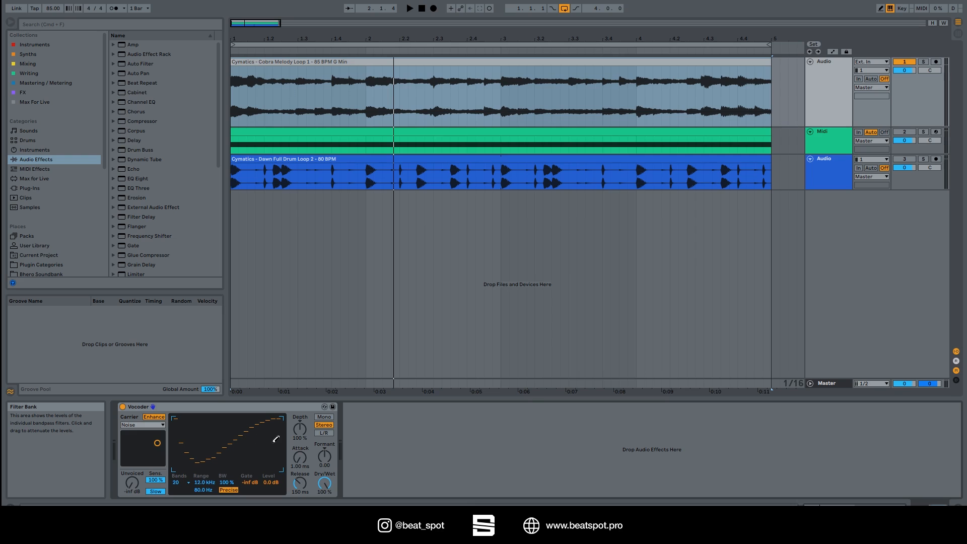
left_click_drag(173, 411, 282, 403)
Try attenuating the mid and high bands of the filter bank during playback, and restore them to full level.
key("space")
mouse_move(276, 448)
left_mouse_down()
mouse_move(199, 435)
mouse_move(173, 417)
mouse_move(209, 471)
mouse_move(281, 470)
left_mouse_up()
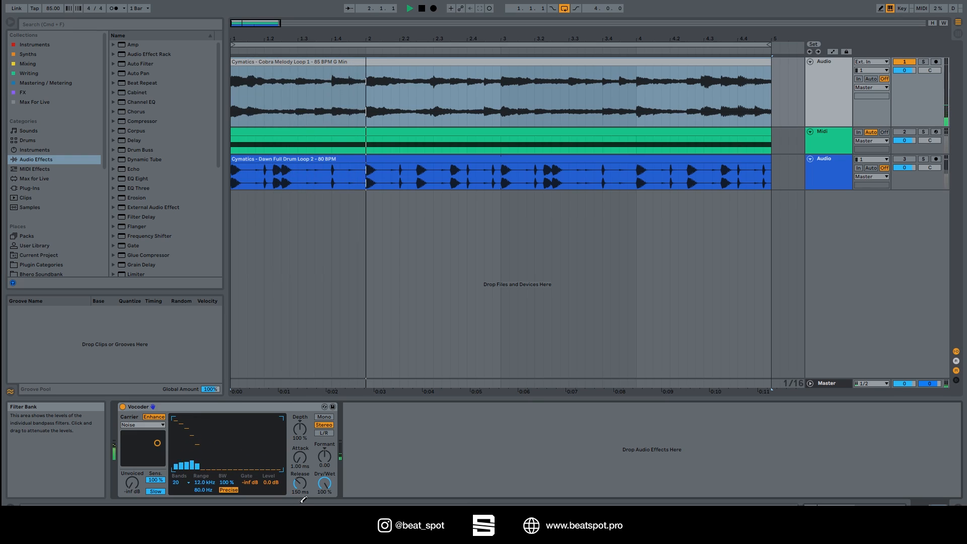
mouse_move(250, 502)
left_mouse_down()
mouse_move(283, 411)
mouse_move(61, 397)
left_mouse_up()
mouse_move(174, 466)
left_mouse_down()
mouse_move(230, 407)
mouse_move(169, 400)
left_mouse_up()
key("space")
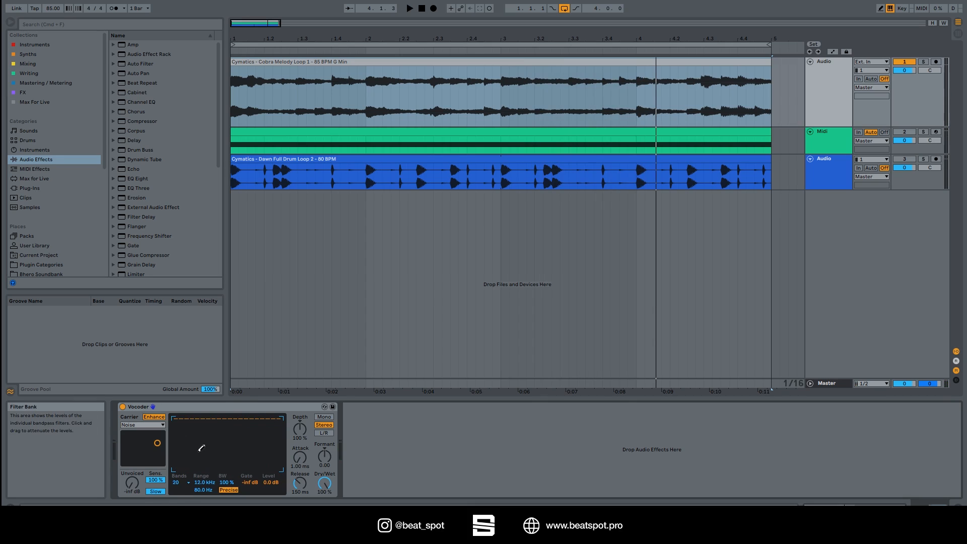
Set the Vocoder's filter bank to 40 bands and start playback.
left_click(178, 484)
left_click(178, 475)
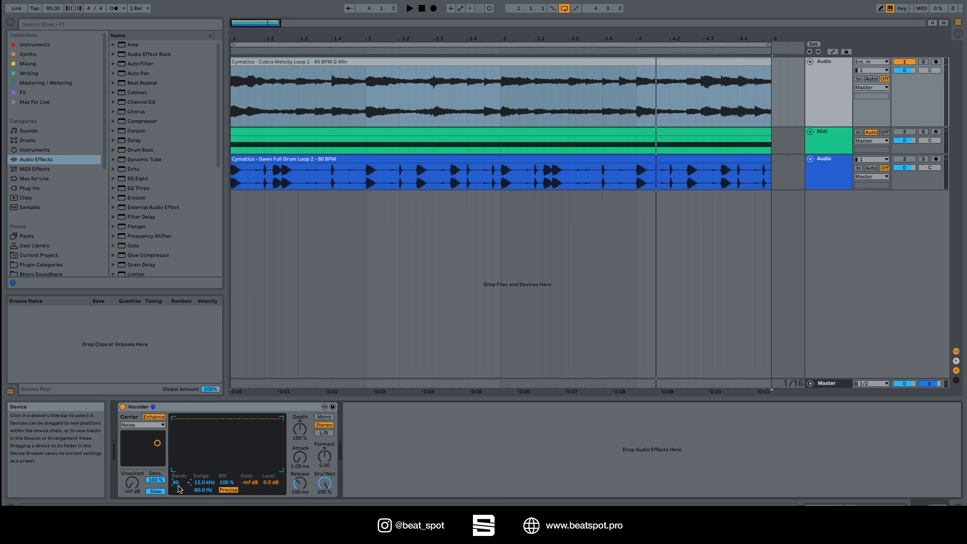
key("space")
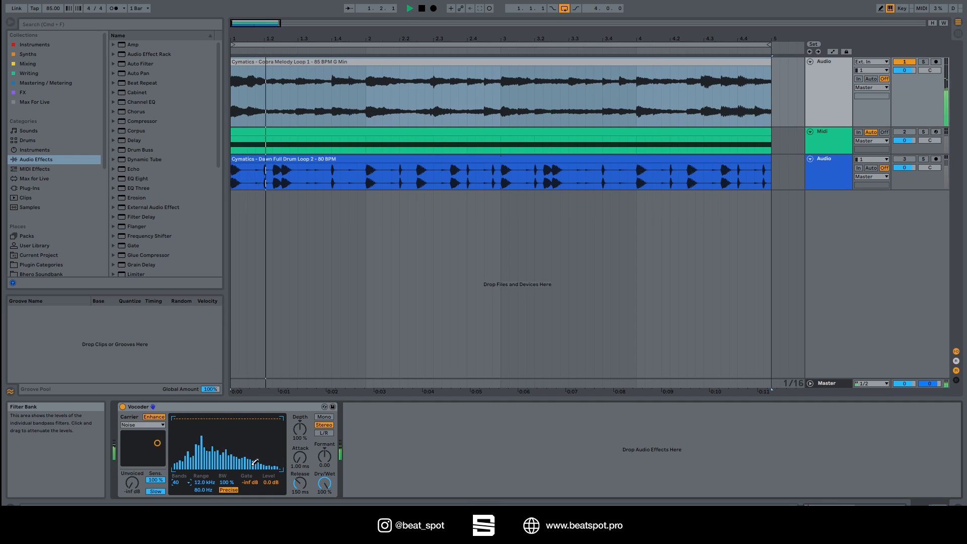
Compare 20 and 4 filter bands during playback and return the filter bank to 40 bands.
left_click(177, 482)
left_click(179, 426)
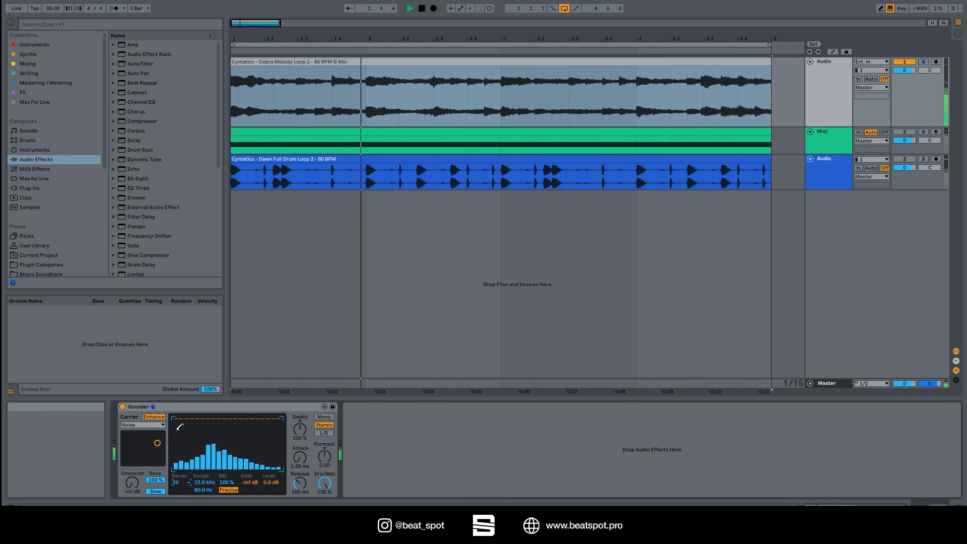
left_click(177, 484)
left_click(178, 408)
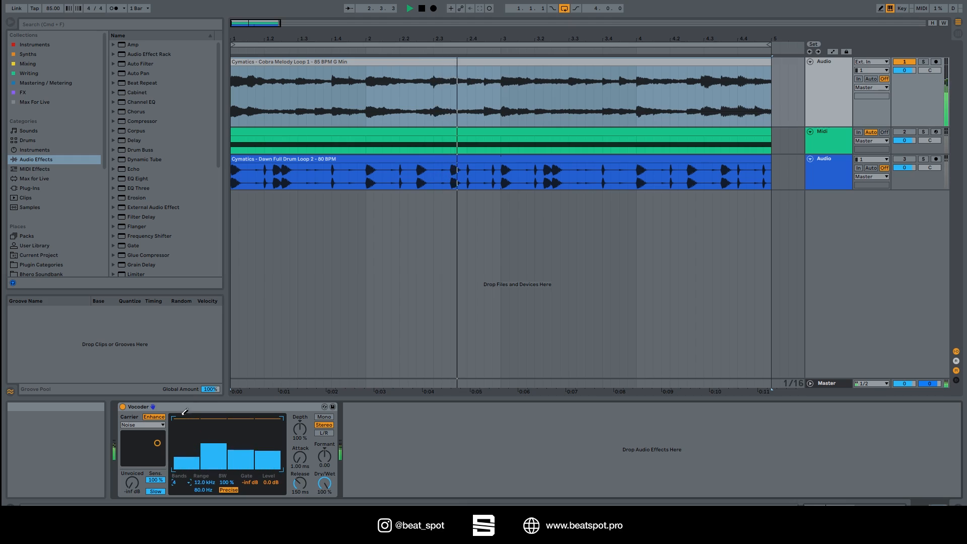
left_click(185, 483)
left_click(182, 476)
key("space")
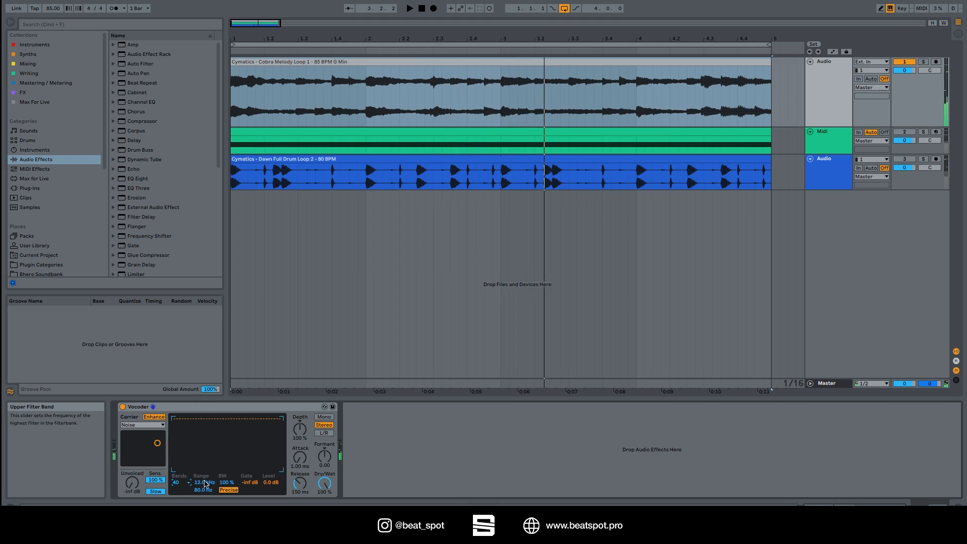
Narrow the filter bank's range to 441 Hz–1.29 kHz and set its bandwidth to 10.0 %, auditioning the changes.
left_click_drag(203, 490, 204, 533)
key("space")
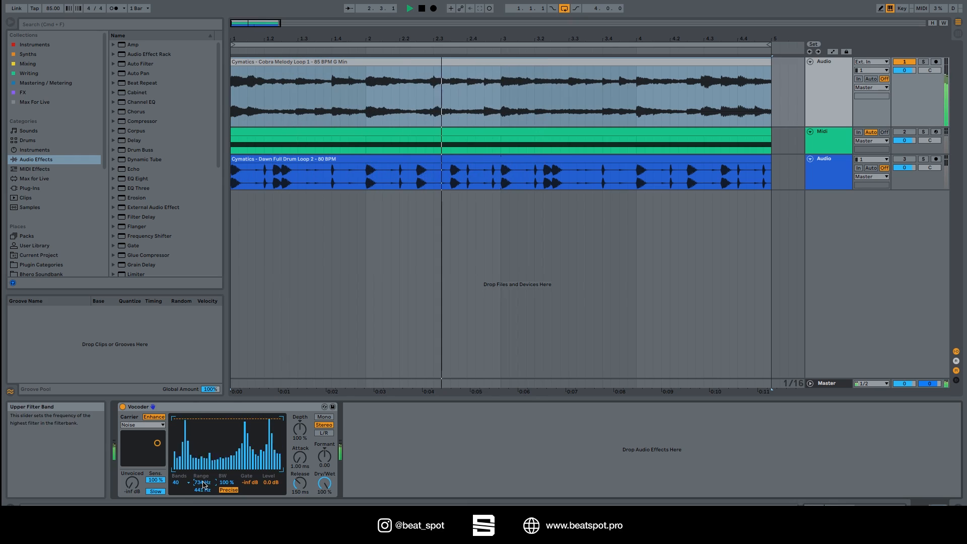
left_click_drag(206, 485, 228, 485)
key("space")
key("space")
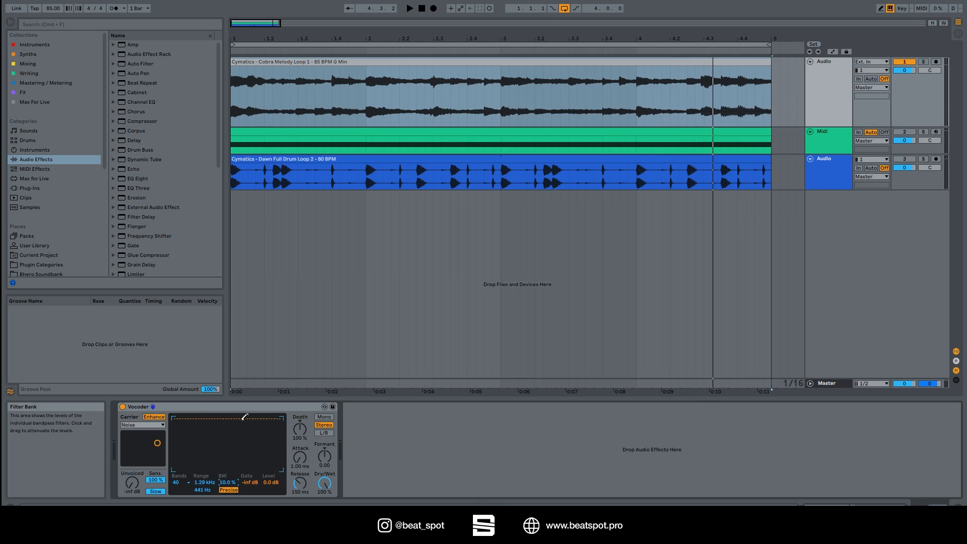
Switch the filter bank to Retro mode during playback and raise the bandwidth to 56.0 %.
key("space")
left_click(228, 490)
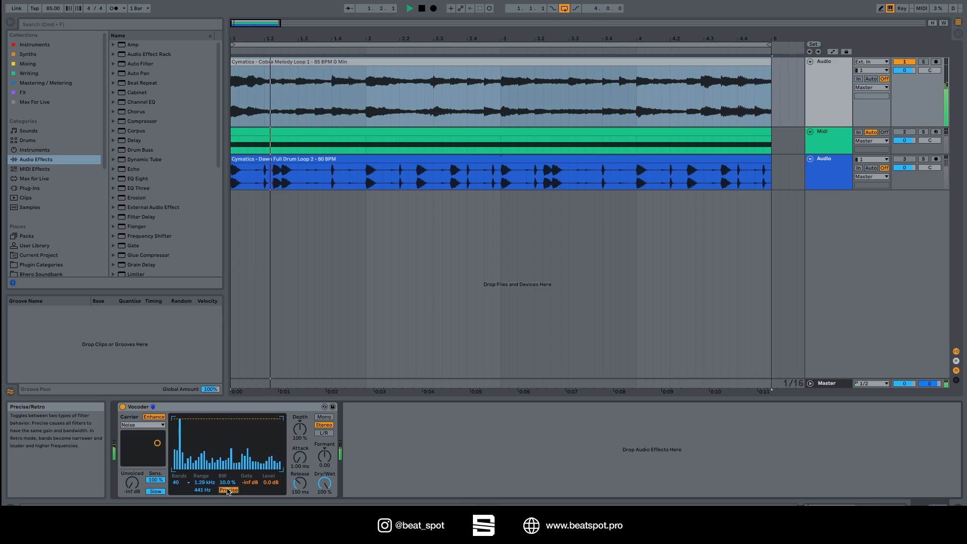
left_click_drag(227, 483, 227, 461)
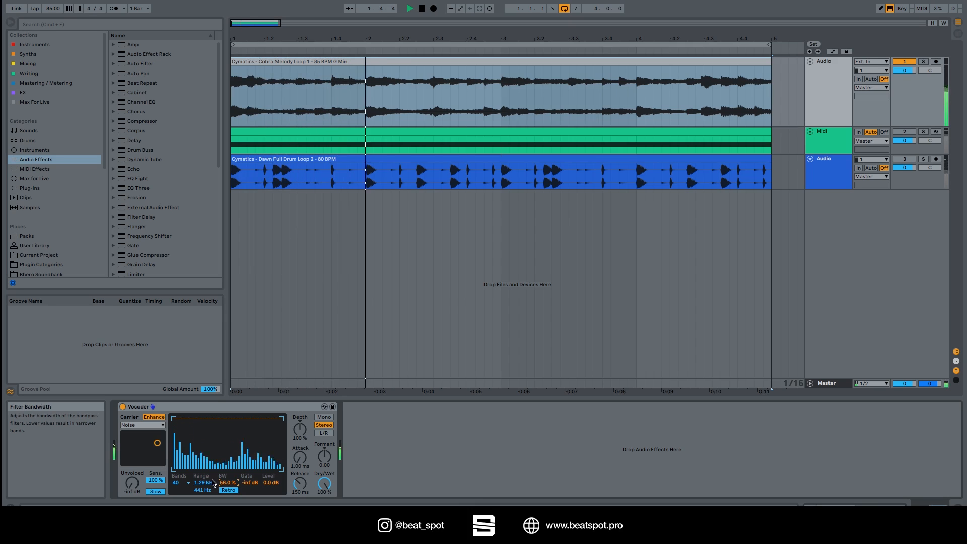
Set the filter bank to 20 bands and, after trying wider settings, the bandwidth to 101 %, auditioning the result.
left_click(187, 483)
left_click(175, 436)
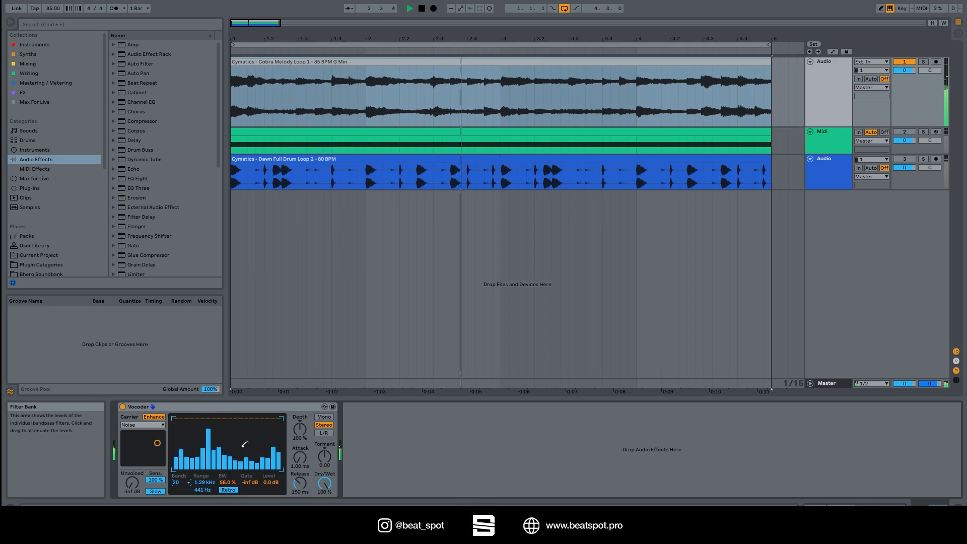
left_click_drag(227, 483, 227, 455)
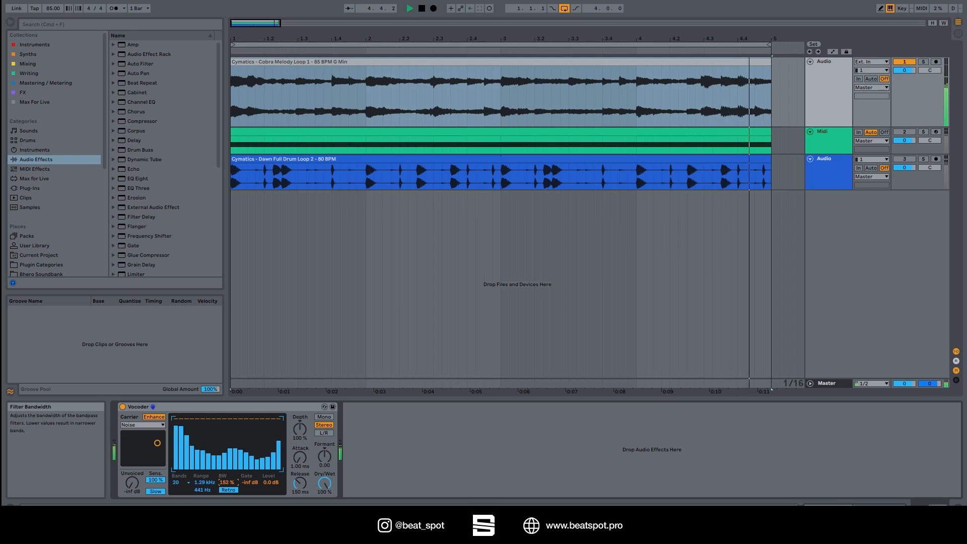
key("space")
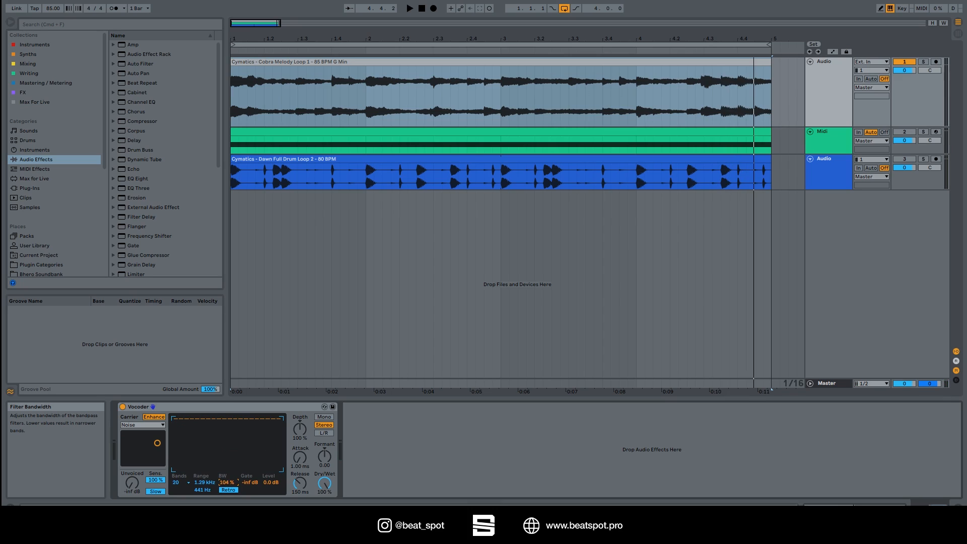
left_click_drag(226, 482, 226, 478)
key("space")
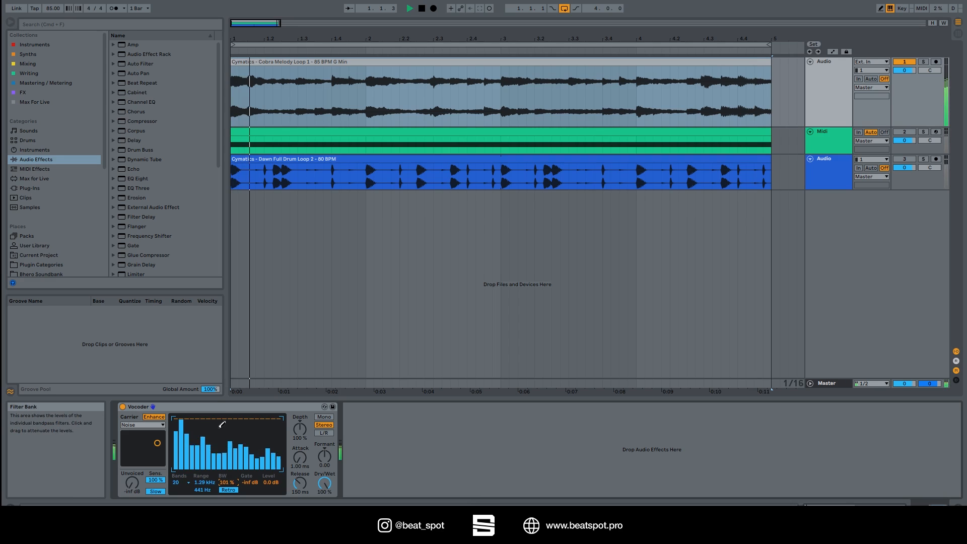
key("space")
Try a gate threshold of -19 dB with the depth at 103 %, and return the gate to -inf dB.
left_click_drag(300, 429, 300, 428)
left_click_drag(250, 482, 250, 462)
key("space")
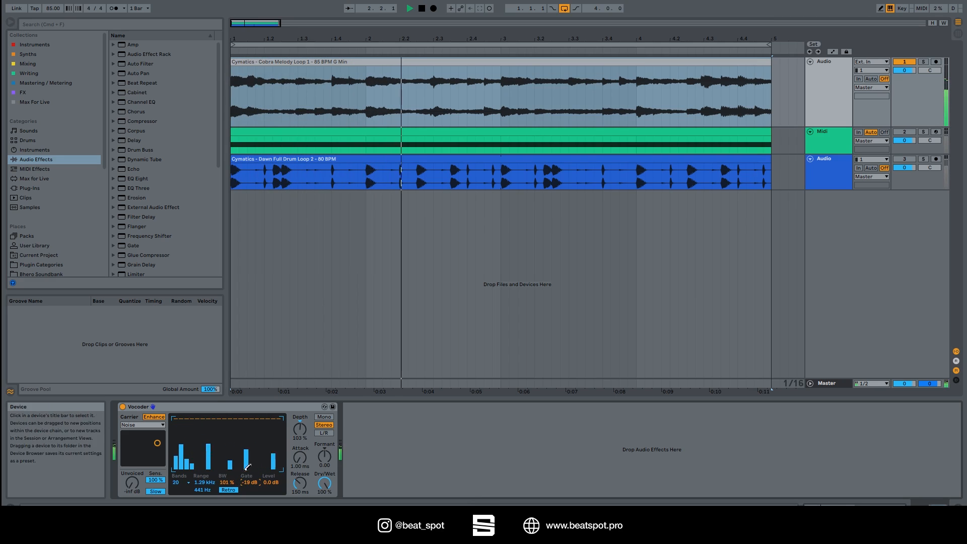
left_click_drag(250, 481, 250, 503)
key("space")
Compare the envelope depth at 200 % and at its minimum during playback, and return it to 100 %.
key("space")
left_click_drag(298, 432, 298, 383)
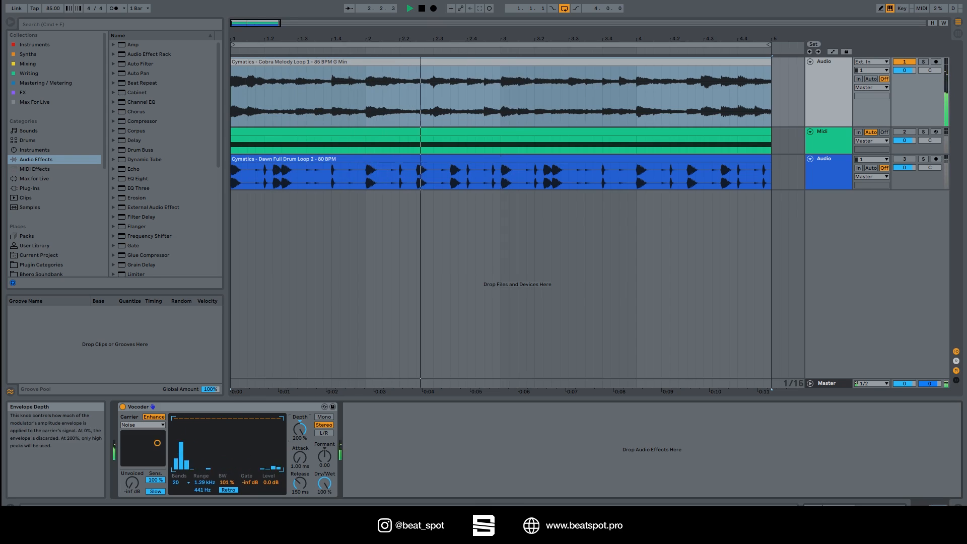
left_click_drag(300, 429, 299, 466)
key("space")
key("space")
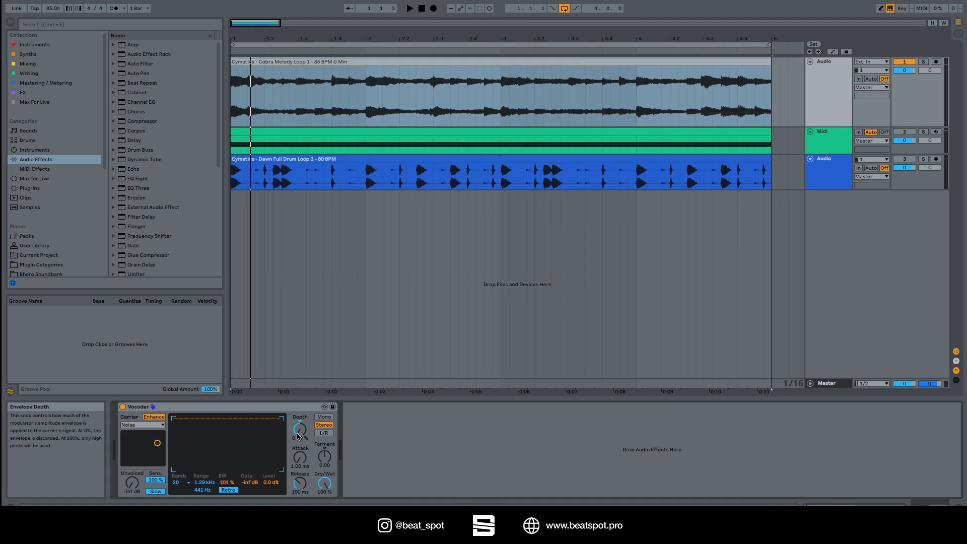
left_click_drag(300, 429, 300, 382)
Shorten the Vocoder's release to 12.1 ms with the attack at 1.00 ms, auditioning the loop.
key("space")
mouse_move(250, 483)
left_mouse_down()
mouse_move(251, 434)
mouse_move(252, 486)
left_mouse_up()
key("space")
left_click_drag(299, 457, 300, 481)
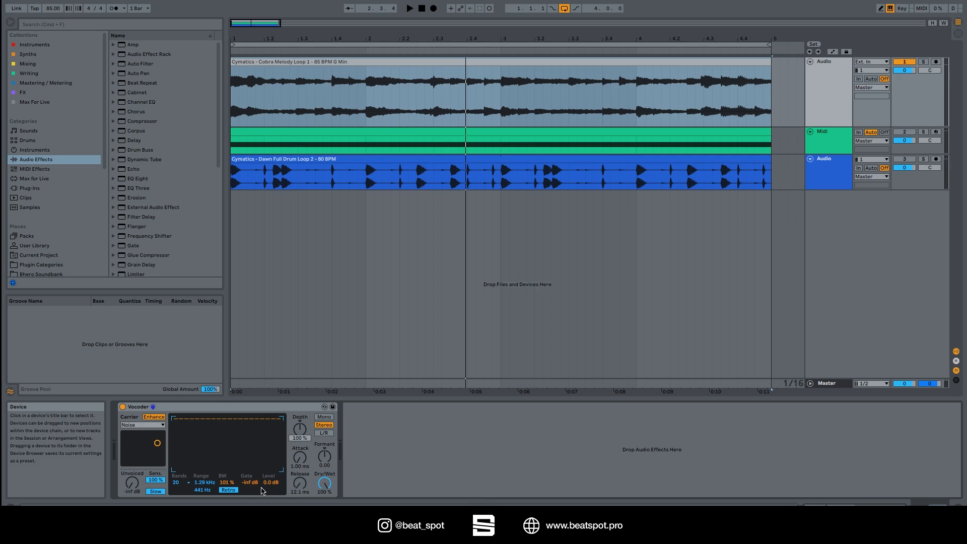
Audition the loop with the Vocoder's formant shifted to -12.0, and return the formant to 0.00.
key("space")
mouse_move(324, 457)
left_mouse_down()
mouse_move(324, 443)
mouse_move(325, 462)
left_mouse_up()
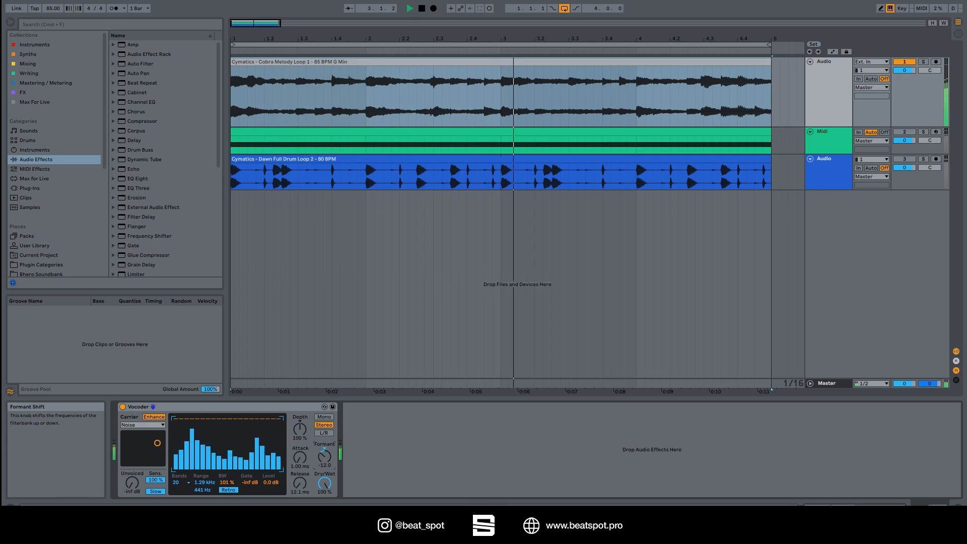
key("space")
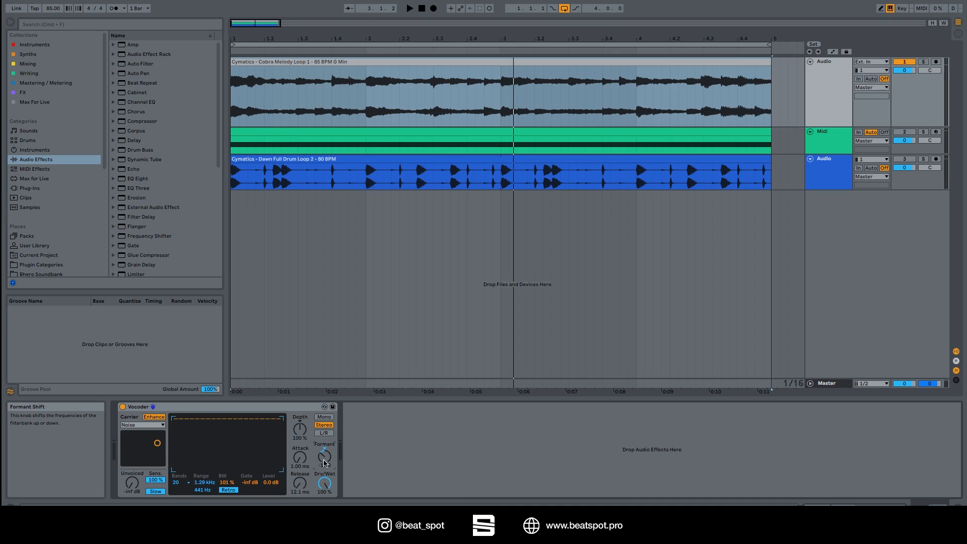
Audition the Vocoder in Mono mode, and switch it to L/R mode during playback.
left_click(327, 418)
key("space")
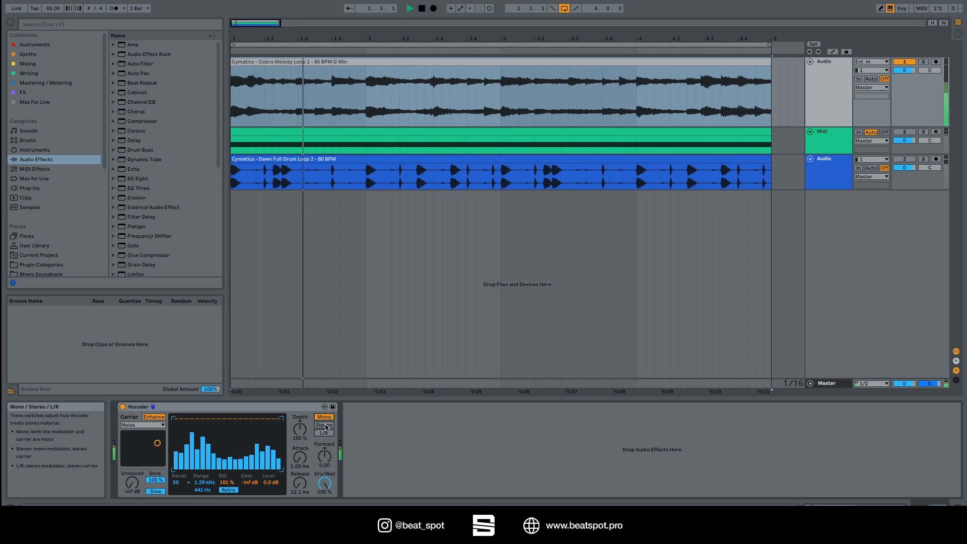
left_click(324, 432)
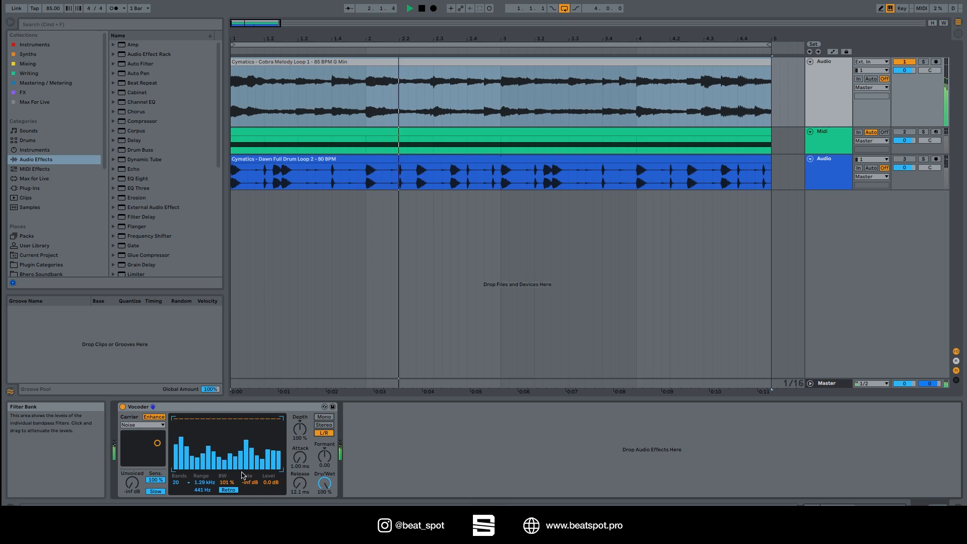
key("space")
Set the Vocoder's carrier to External, fed by the Midi track post FX, and audition that track briefly in solo.
left_click(141, 425)
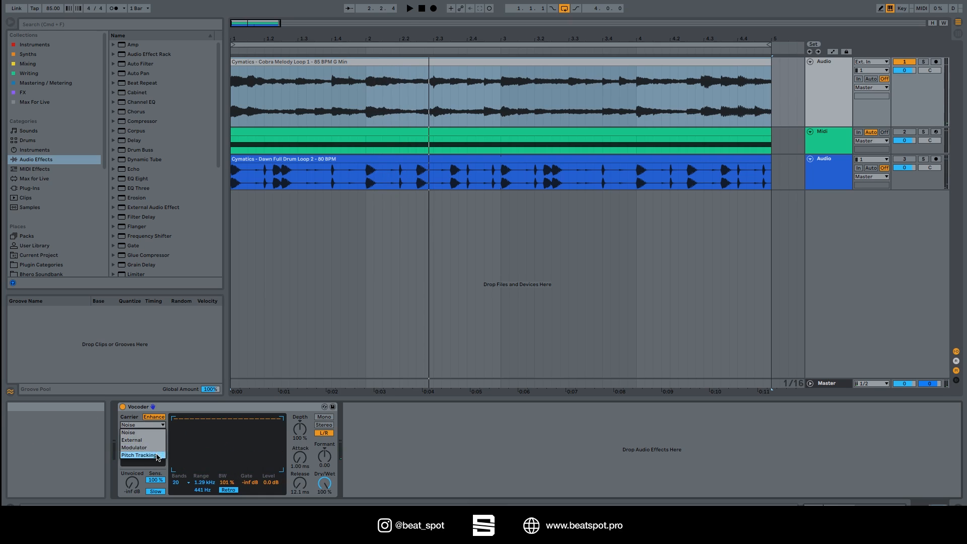
left_click(132, 440)
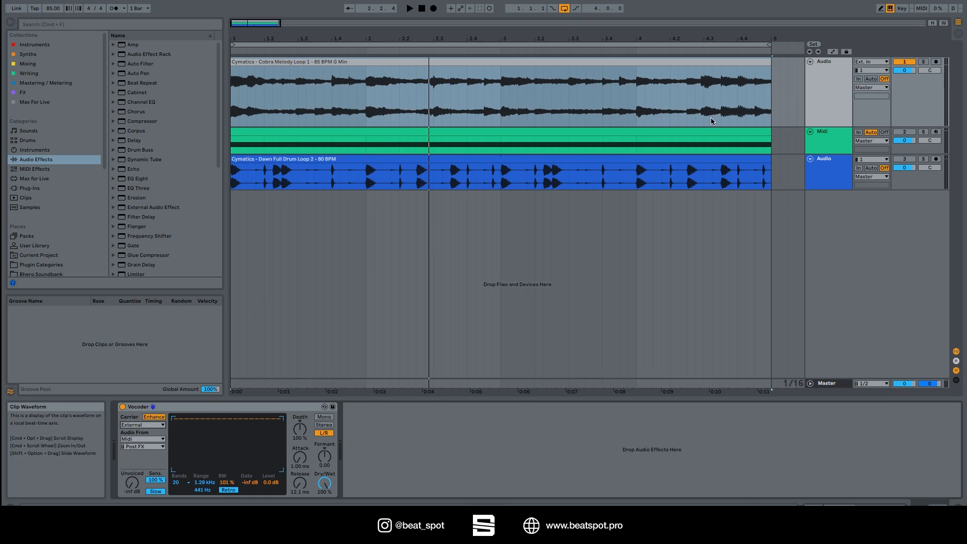
left_click(821, 135)
left_click(923, 131)
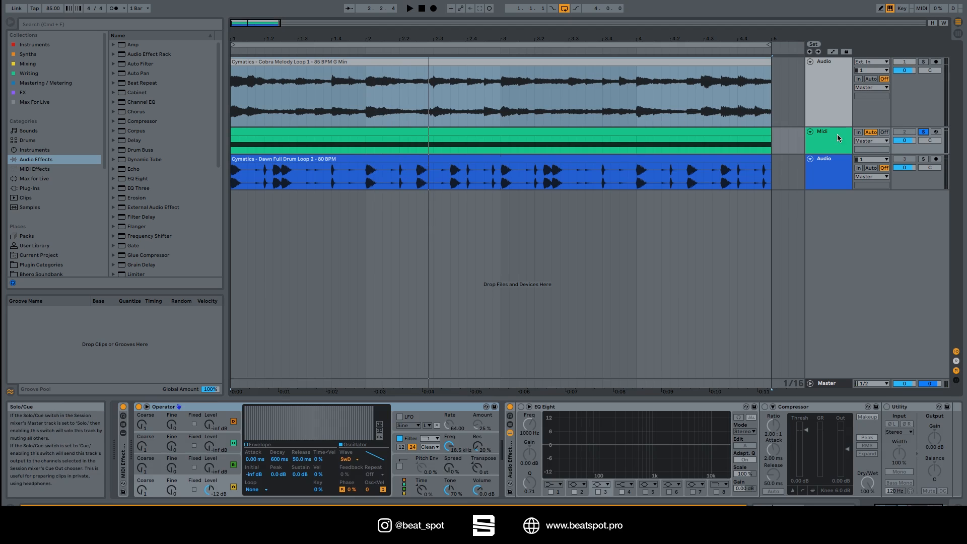
left_click(557, 132)
key("space")
key("space")
left_click(924, 133)
left_click(924, 133)
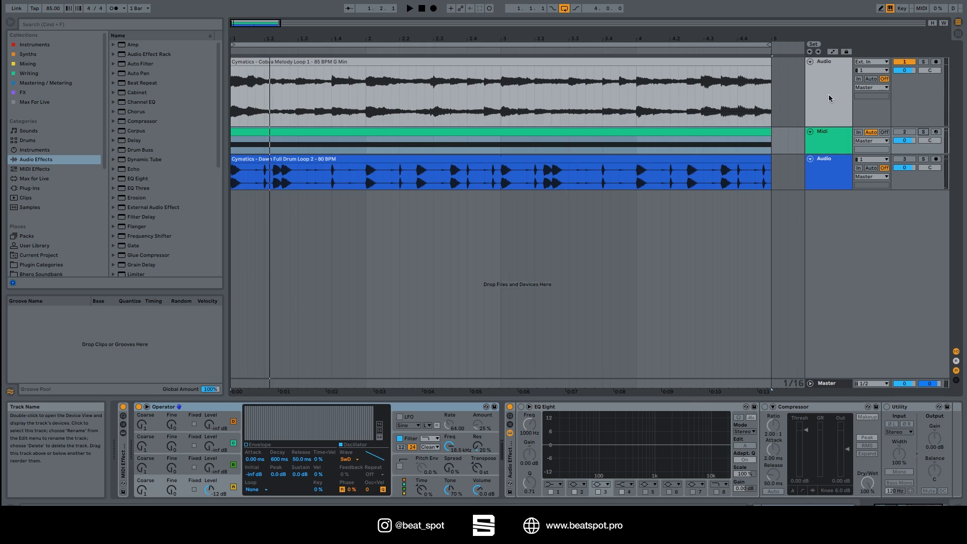
Audition the melody loop through the Vocoder with the external Midi carrier.
left_click(886, 96)
left_click(277, 80)
key("space")
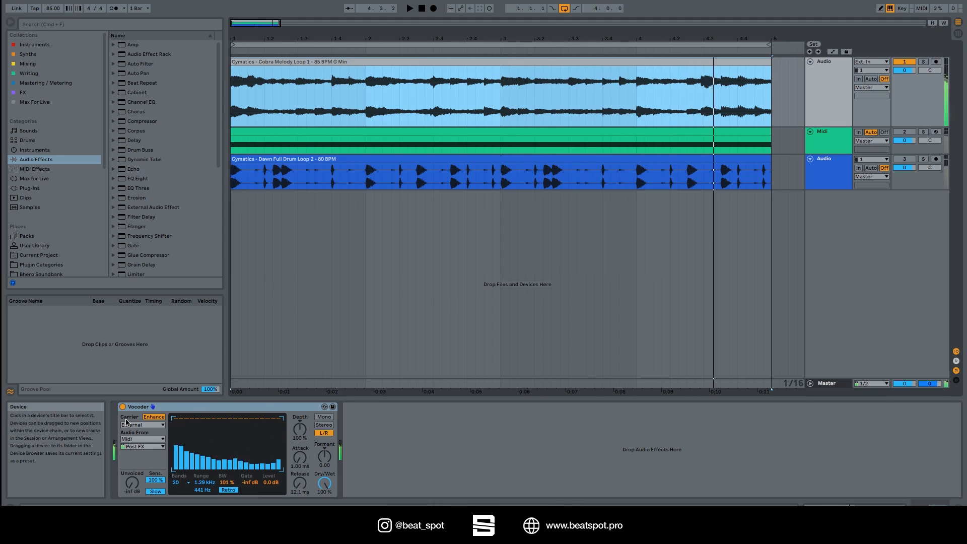
key("space")
Switch the Vocoder's carrier to Modulator and audition the melody loop.
left_click(143, 425)
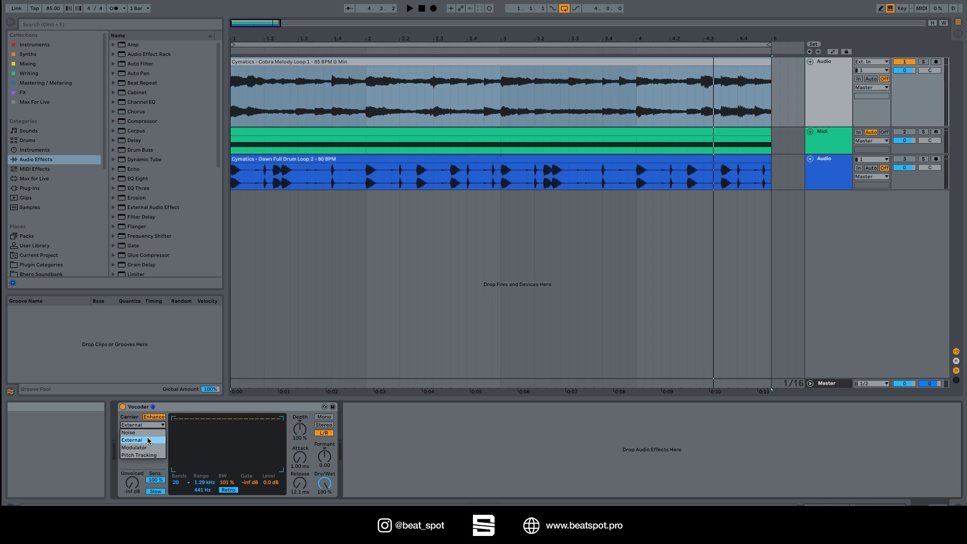
left_click(317, 68)
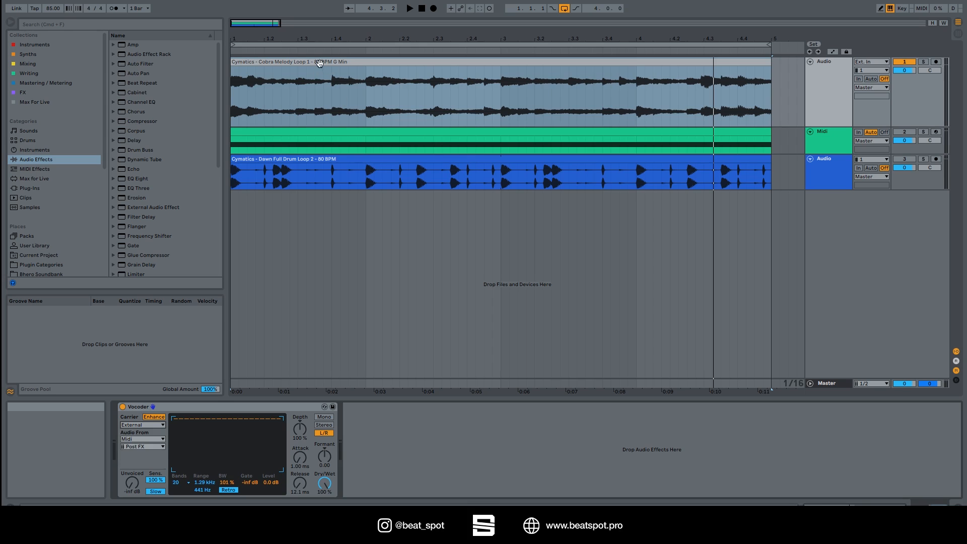
key("space")
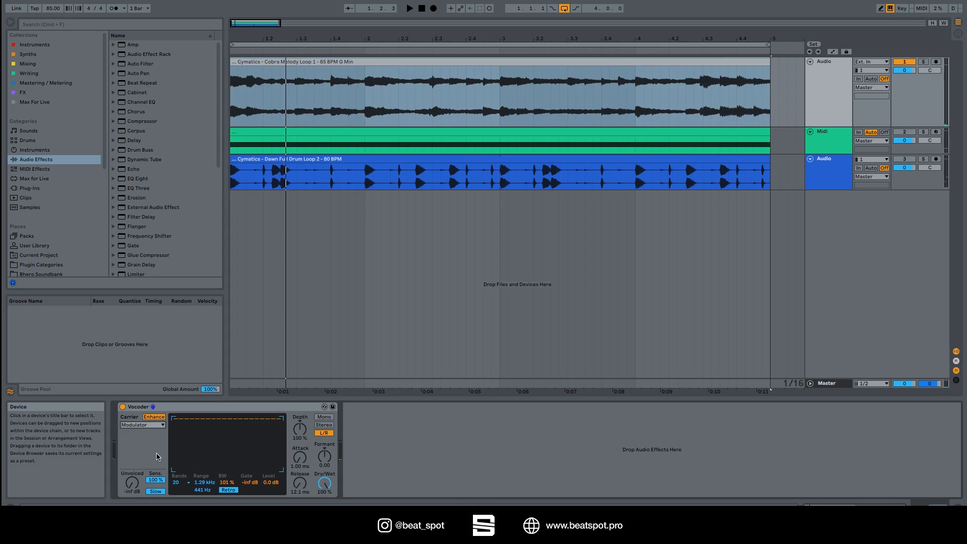
key("space")
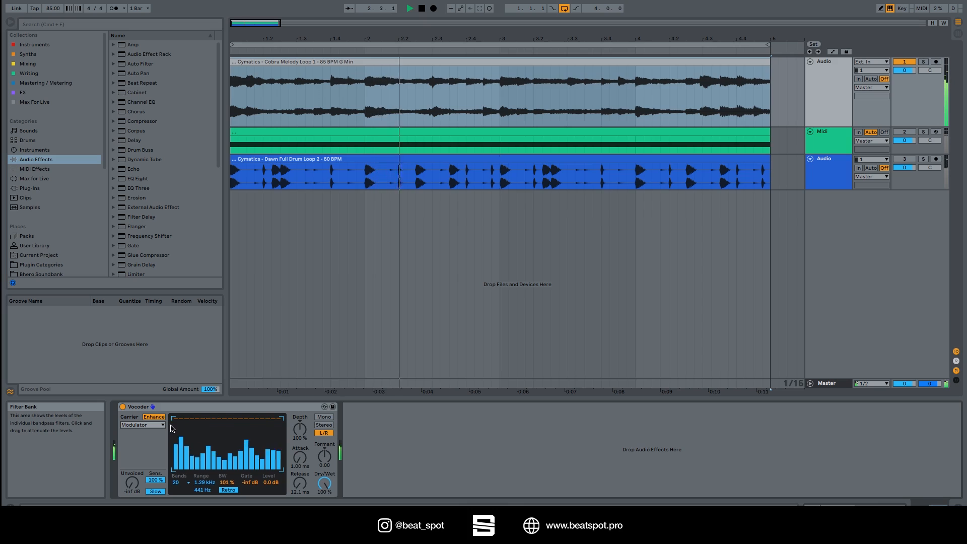
Try the Pitch Tracking carrier during playback, adjusting its upper pitch detection limit.
left_click(143, 424)
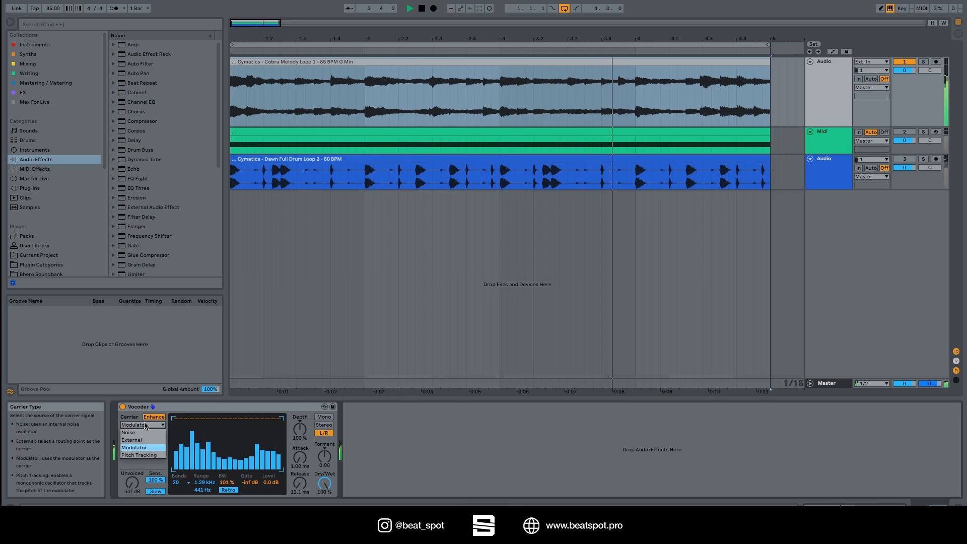
left_click(144, 455)
left_click_drag(154, 433, 152, 459)
key("space")
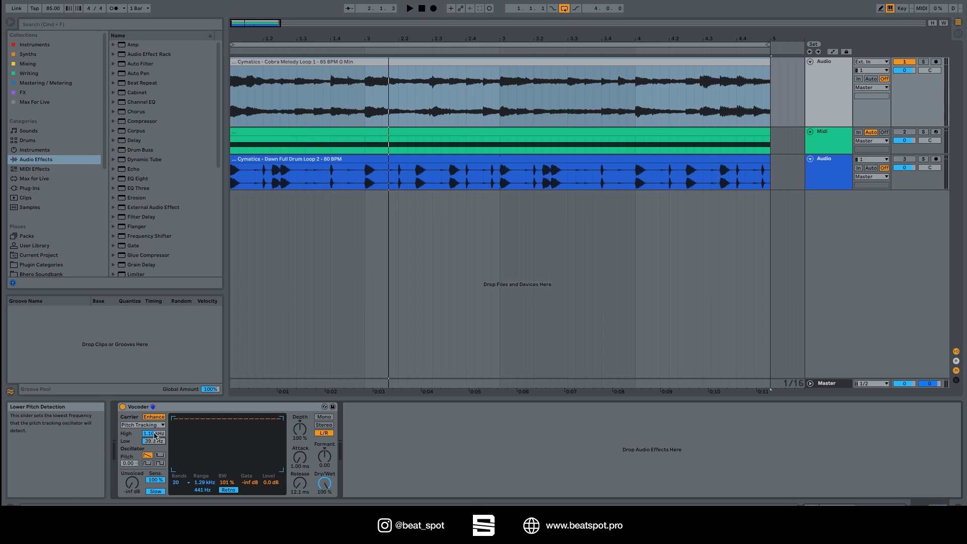
Turn off the carrier's Enhance option with Noise selected, and set the carrier back to External.
left_click(142, 424)
left_click(144, 431)
left_click(144, 418)
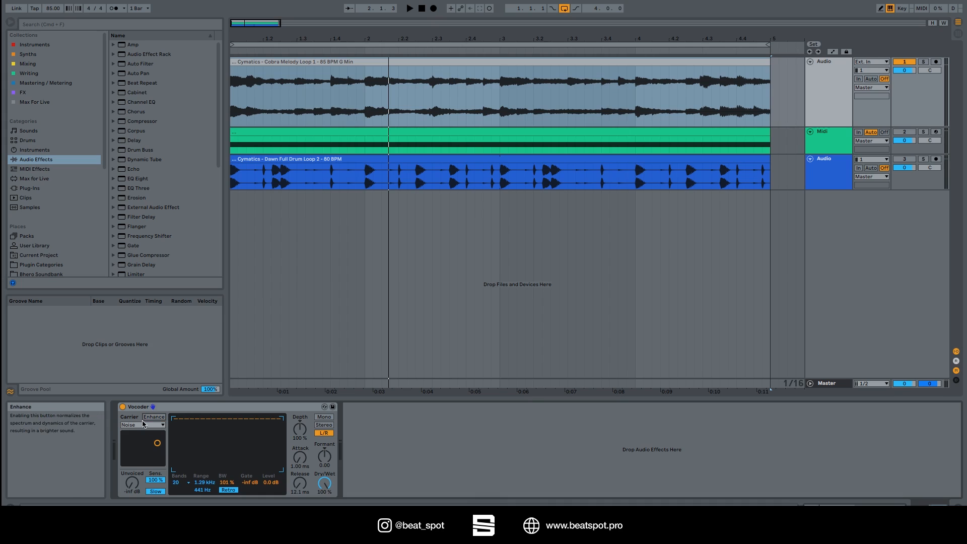
left_click(144, 424)
left_click(136, 440)
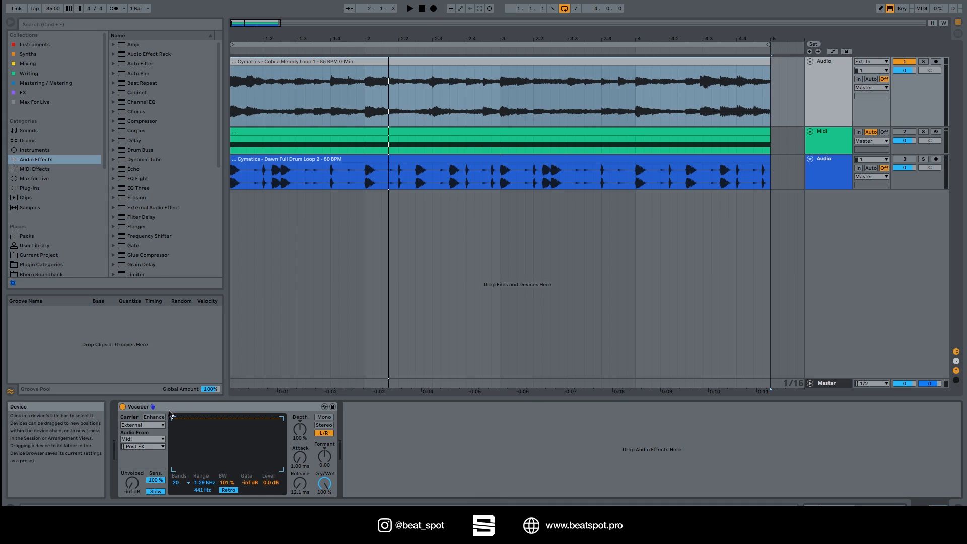
left_click(142, 424)
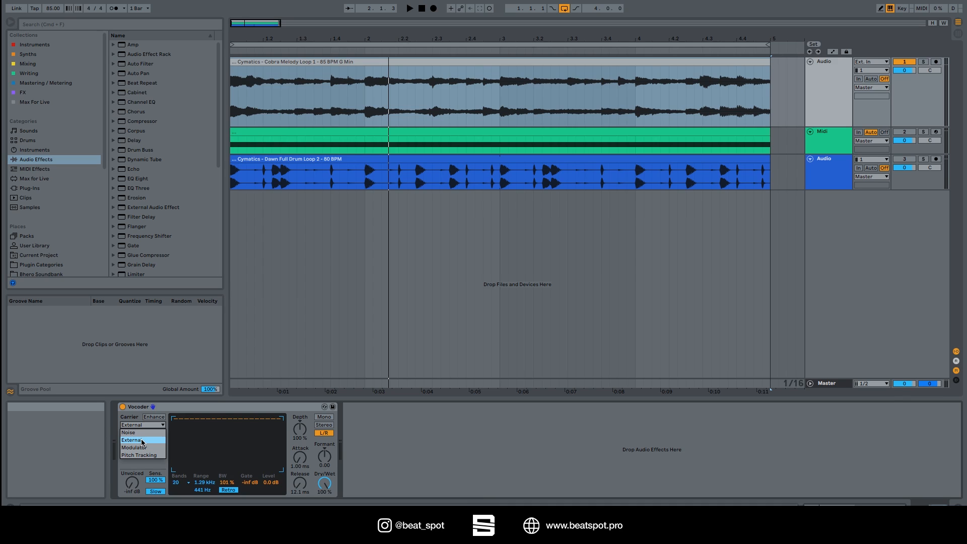
left_click(142, 440)
Show the Midi track's device chain, and return to the Vocoder on the melody track.
left_click(287, 145)
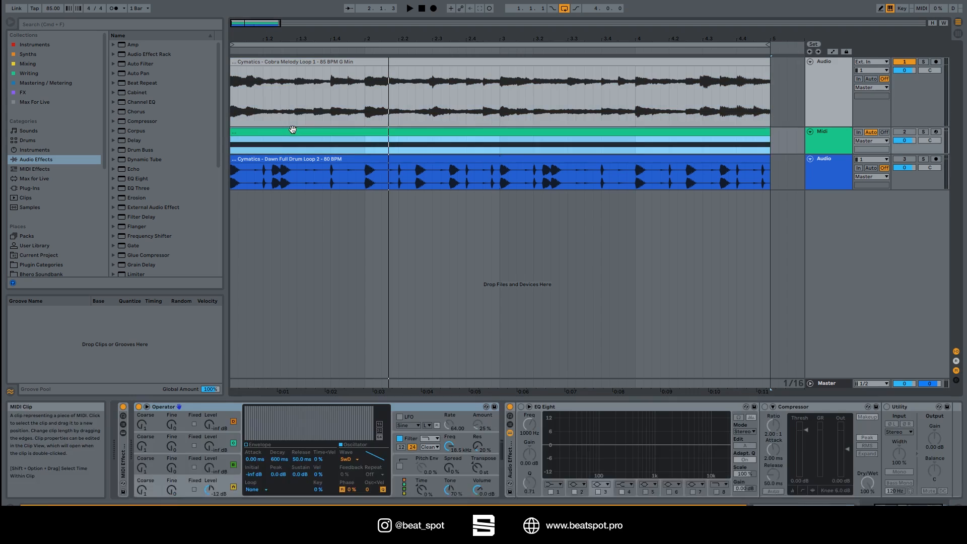
left_click(836, 65)
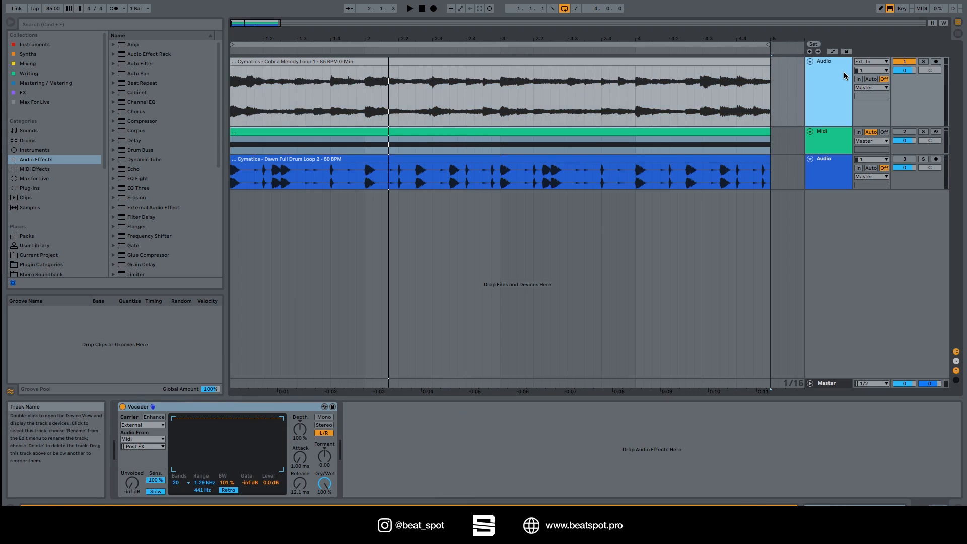